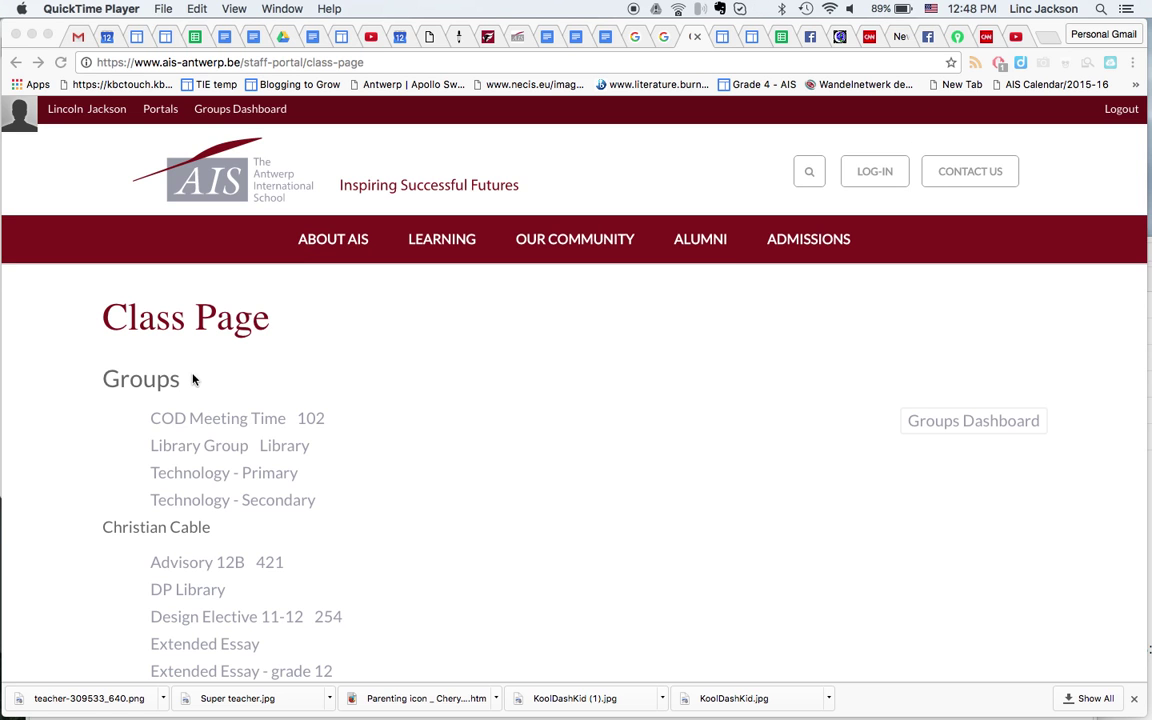
- Bring Chrome forward and open the Technology - Primary group from the Class Page
left_click(215, 478)
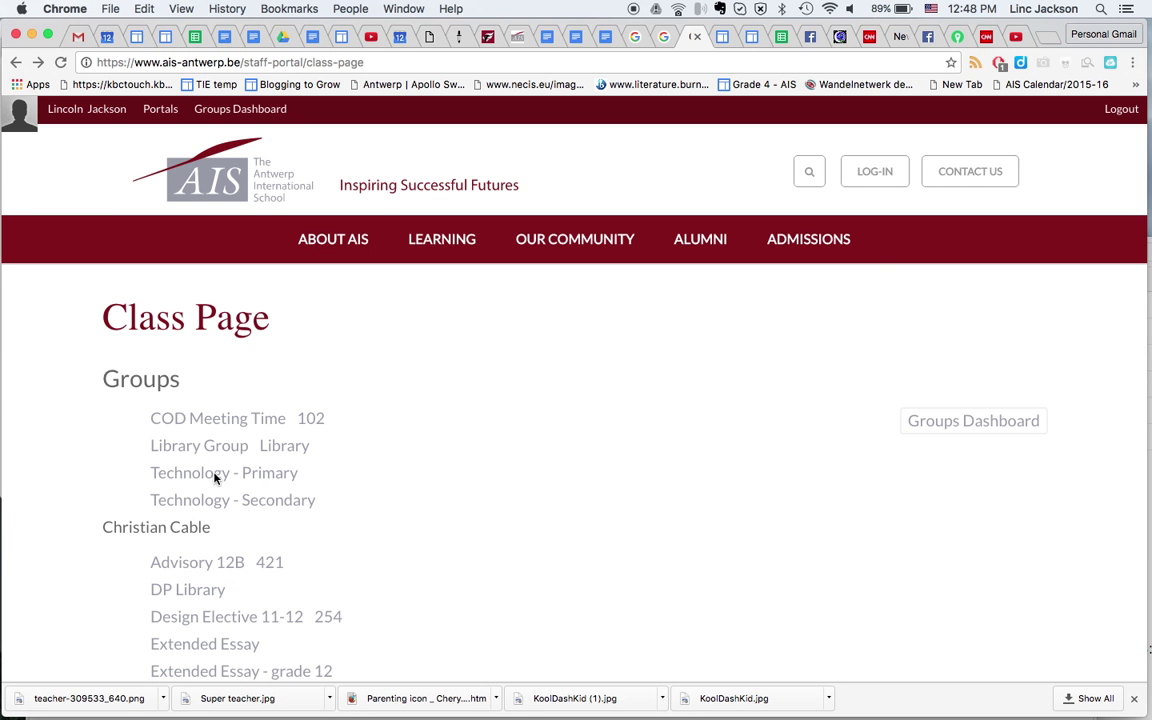
left_click(193, 475)
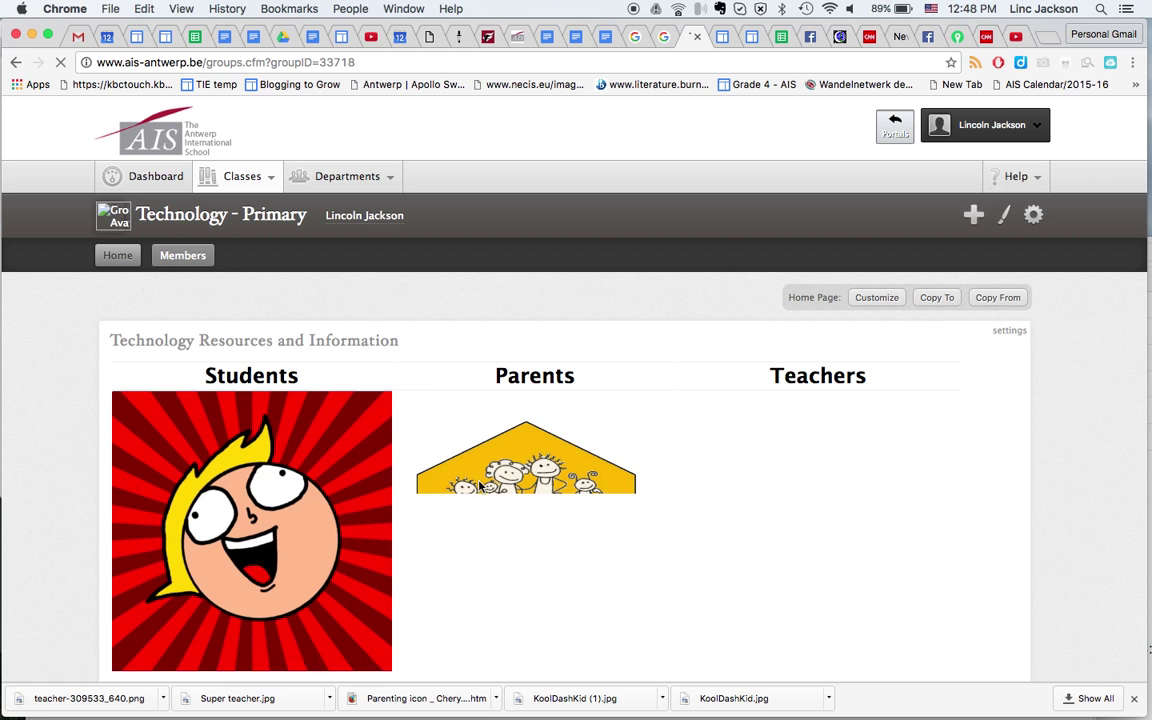
scroll(462, 480, "down", 3)
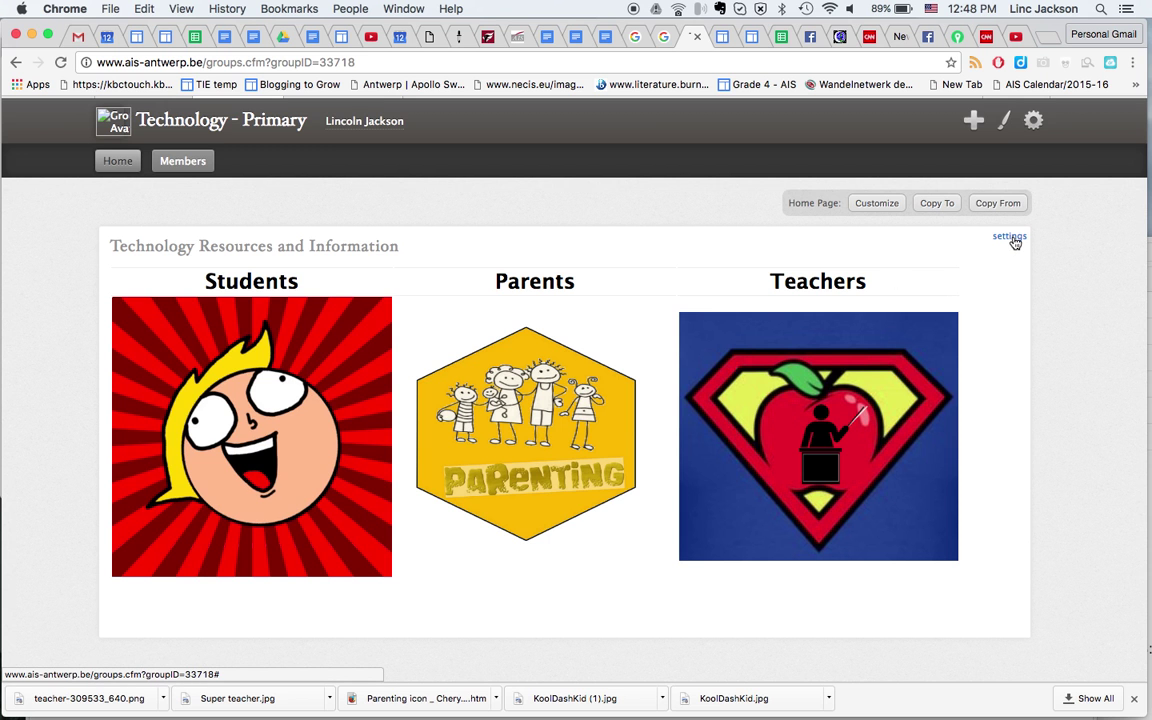
- Open the settings editor for the Technology Resources and Information block
left_click(1012, 238)
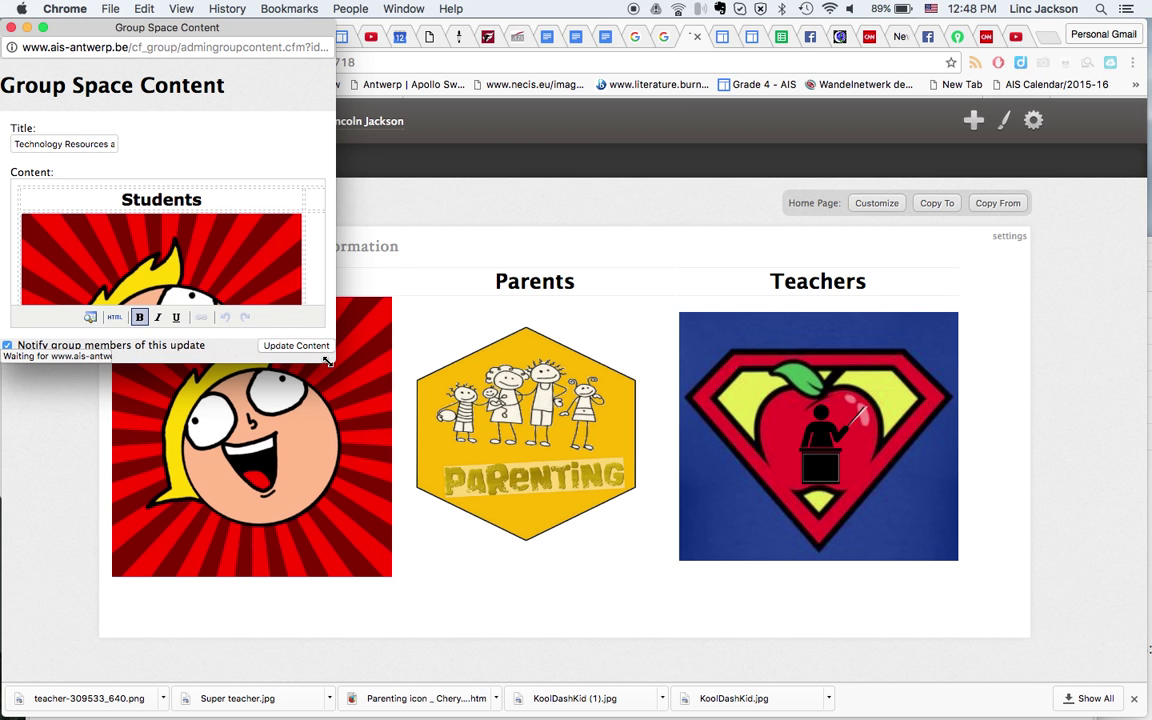
- Resize the Group Space Content popup to nearly full screen, bringing up the full popup editor
left_click_drag(328, 361, 1035, 698)
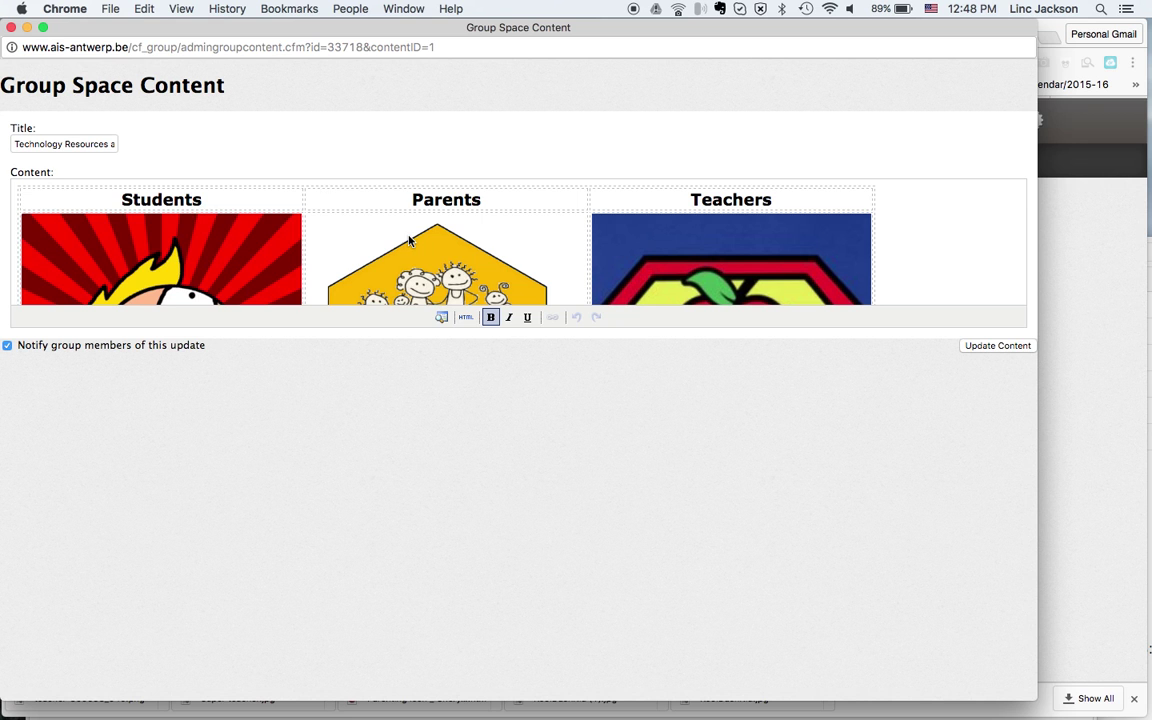
left_click(442, 318)
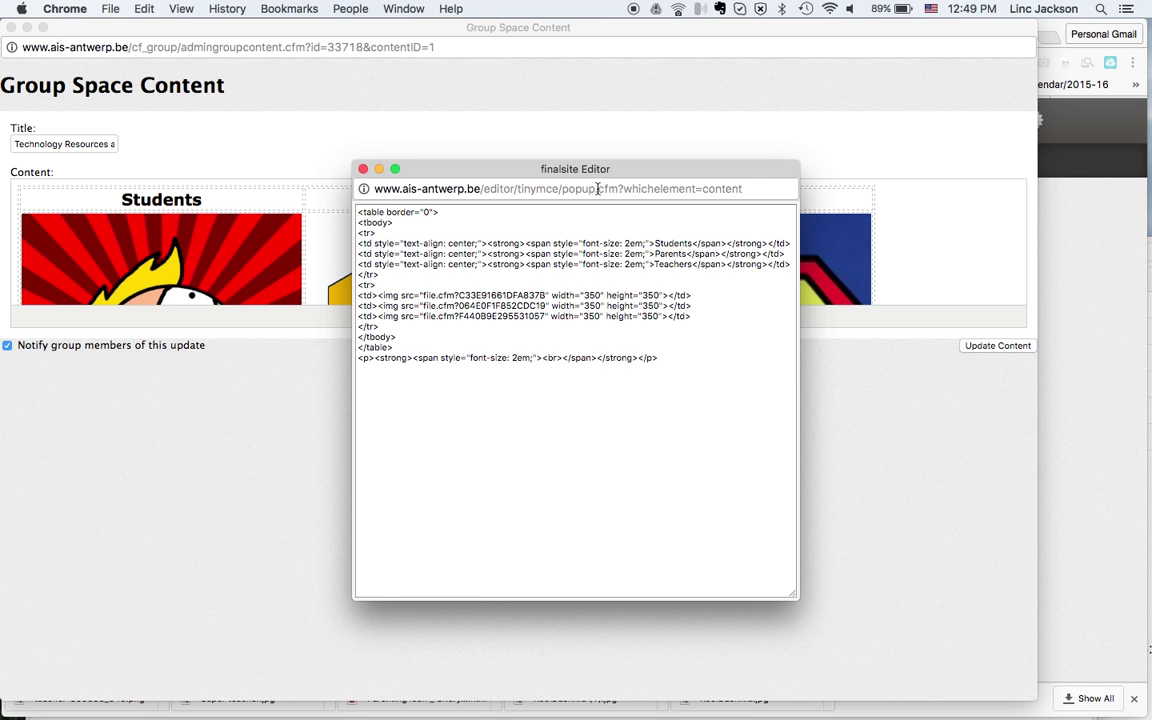
- Arrange the full editor to fill the screen in front, with the cursor below the image table
left_click_drag(635, 170, 292, 18)
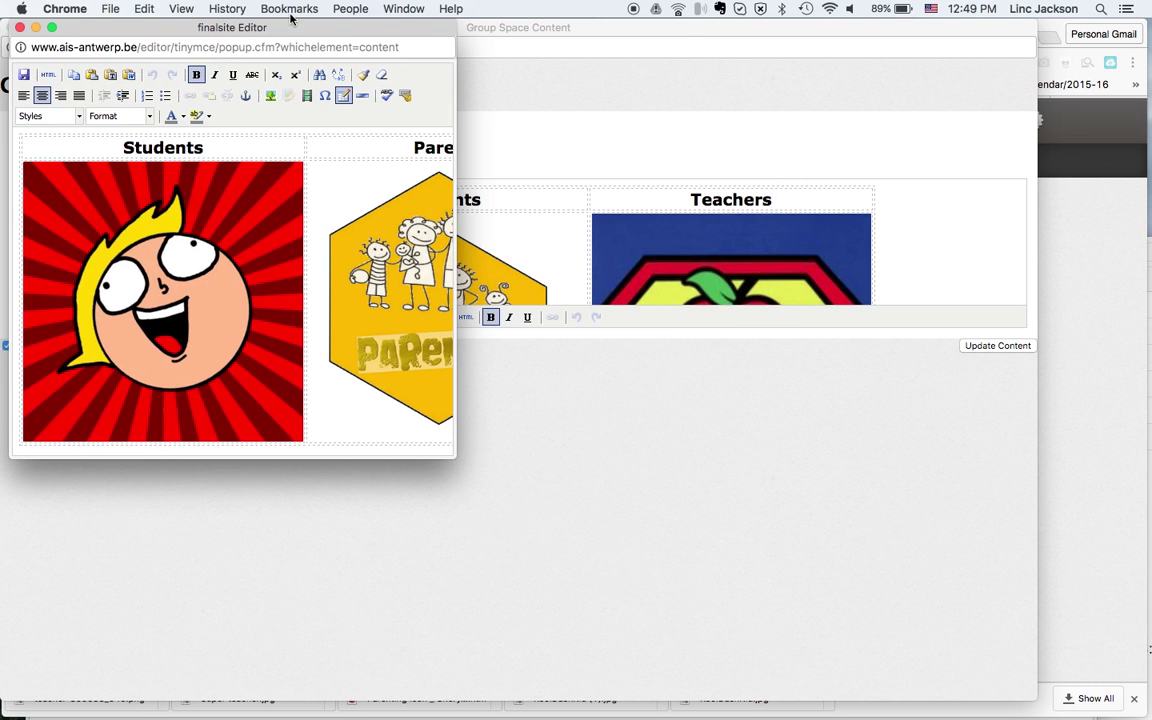
mouse_move(455, 458)
left_mouse_down()
mouse_move(934, 666)
mouse_move(1040, 688)
left_mouse_up()
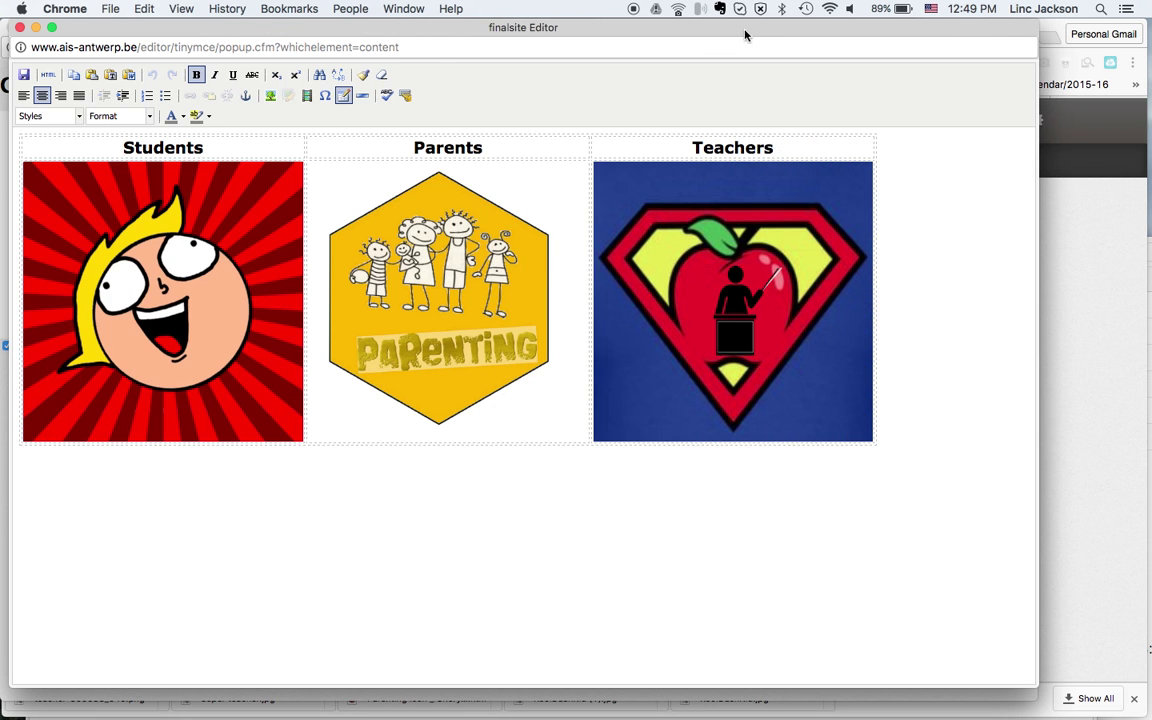
left_click_drag(745, 35, 879, 60)
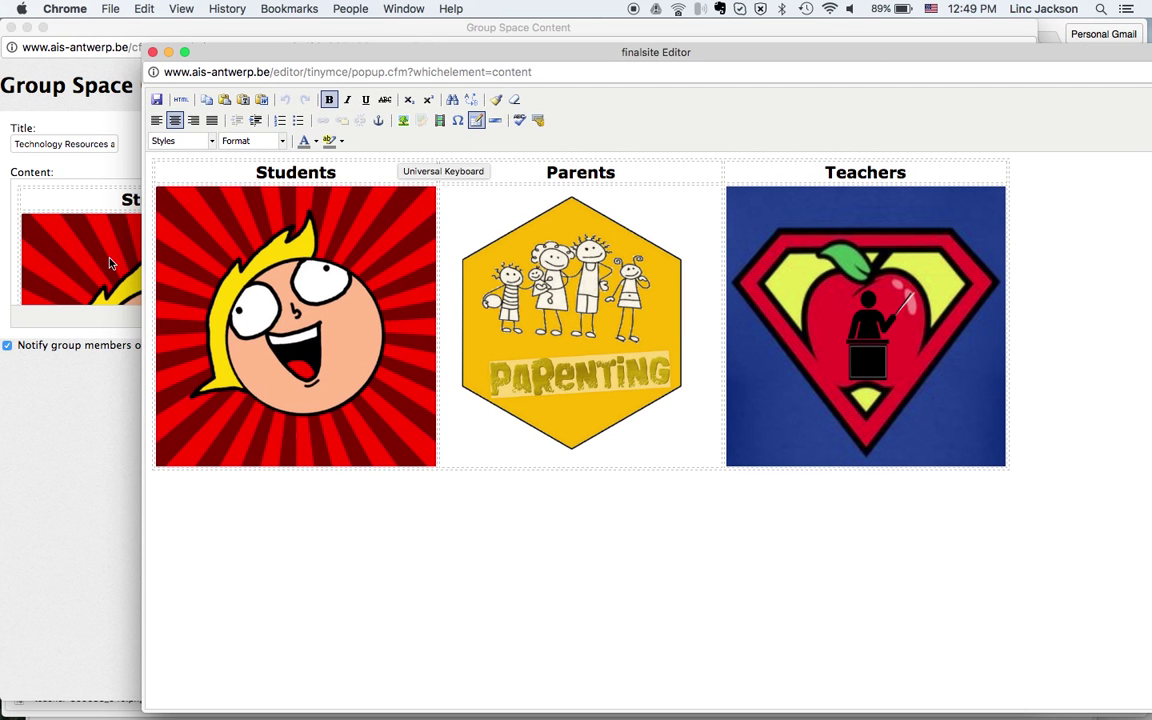
left_click(6, 347)
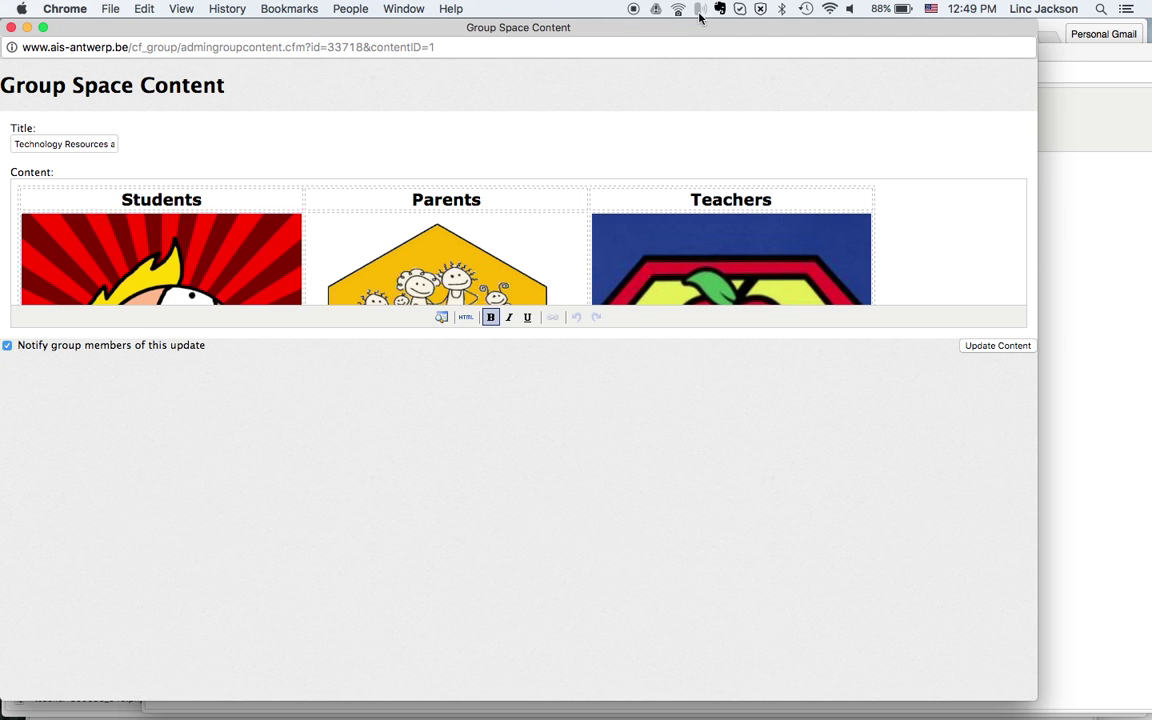
left_click_drag(694, 28, 671, 129)
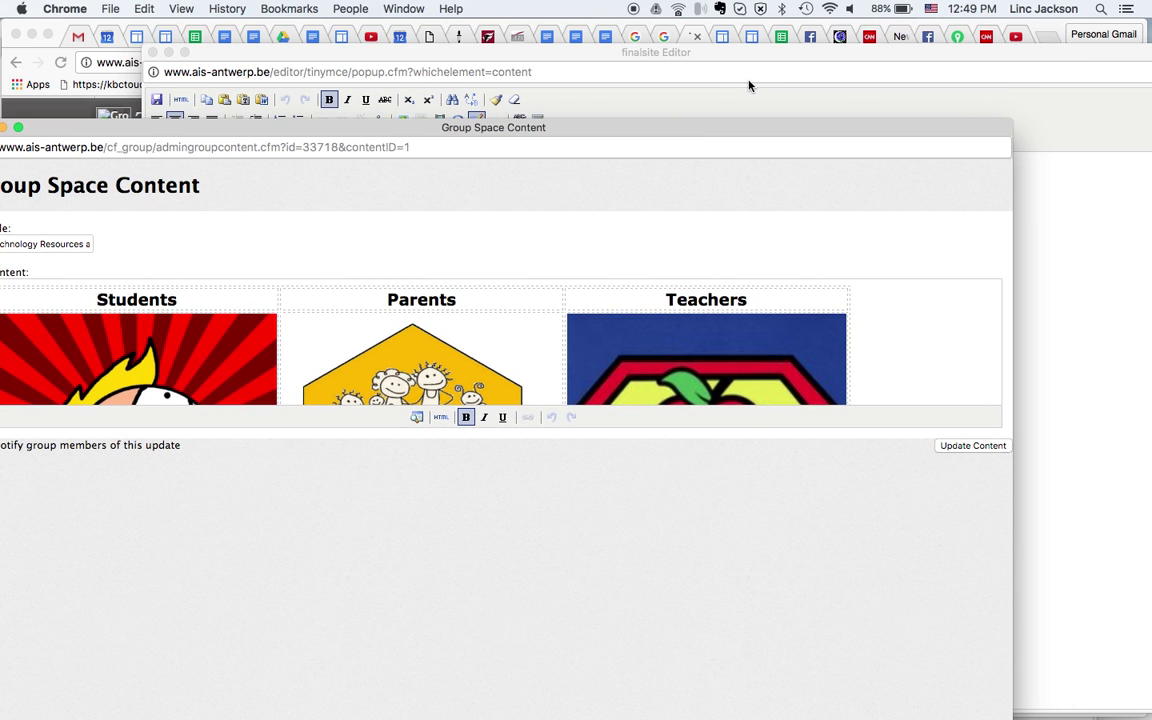
left_click(673, 83)
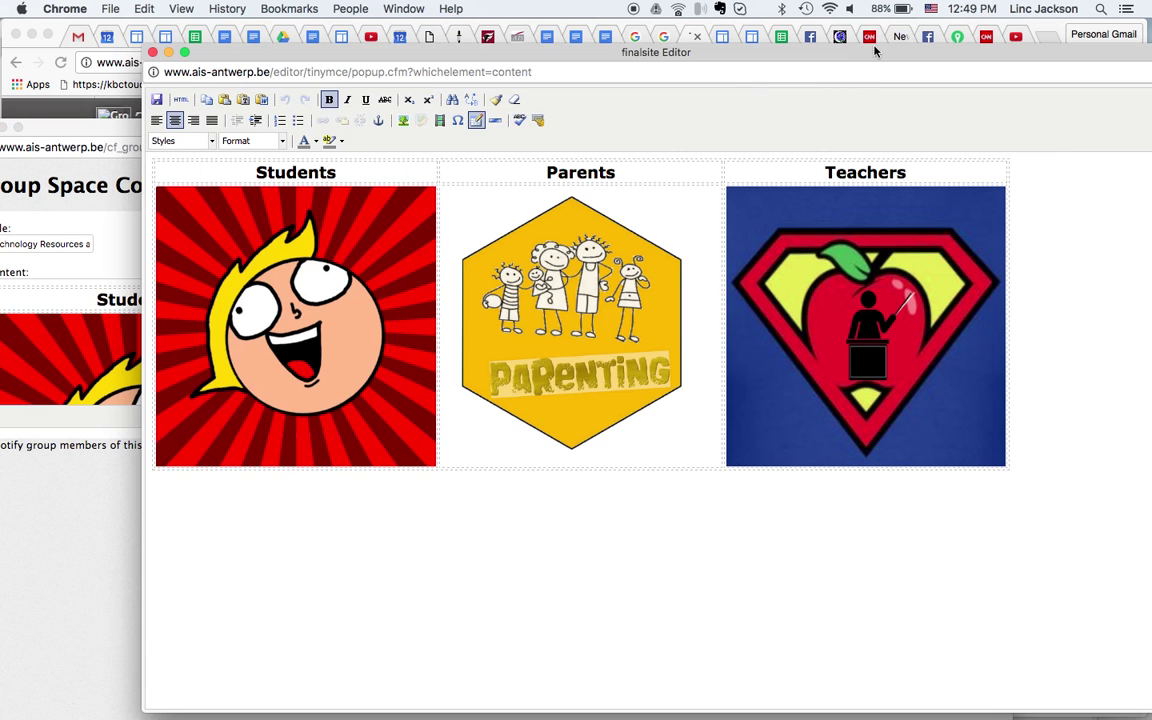
left_click_drag(874, 52, 733, 35)
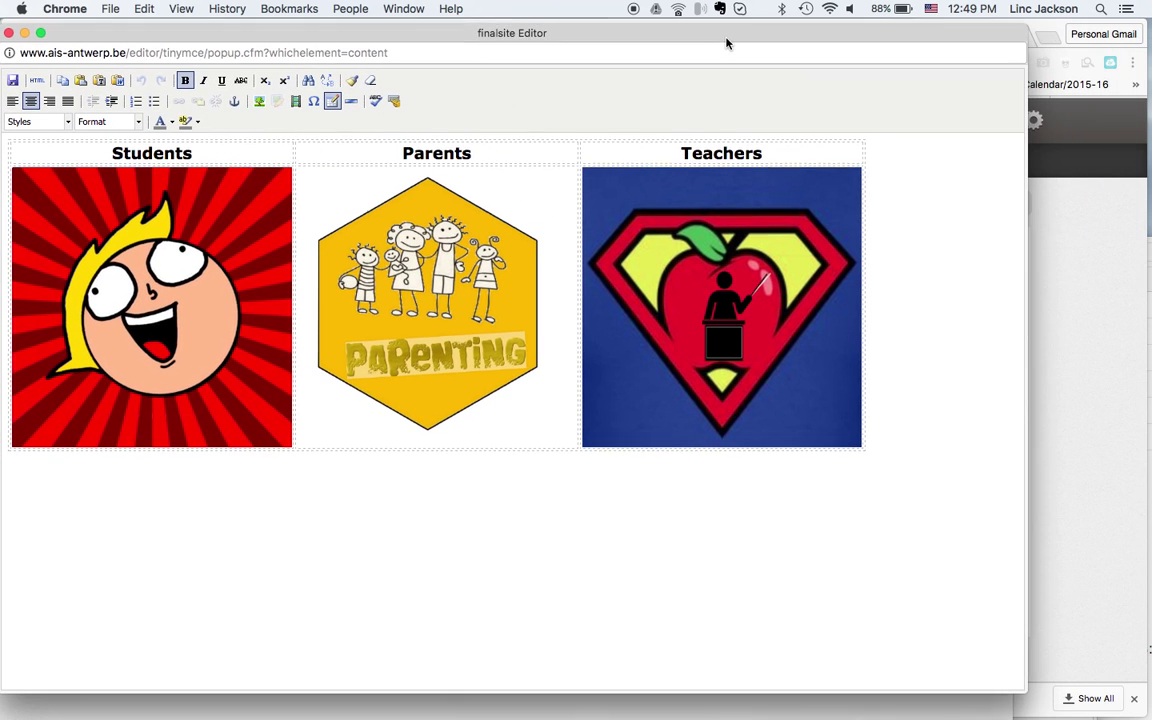
left_click(282, 520)
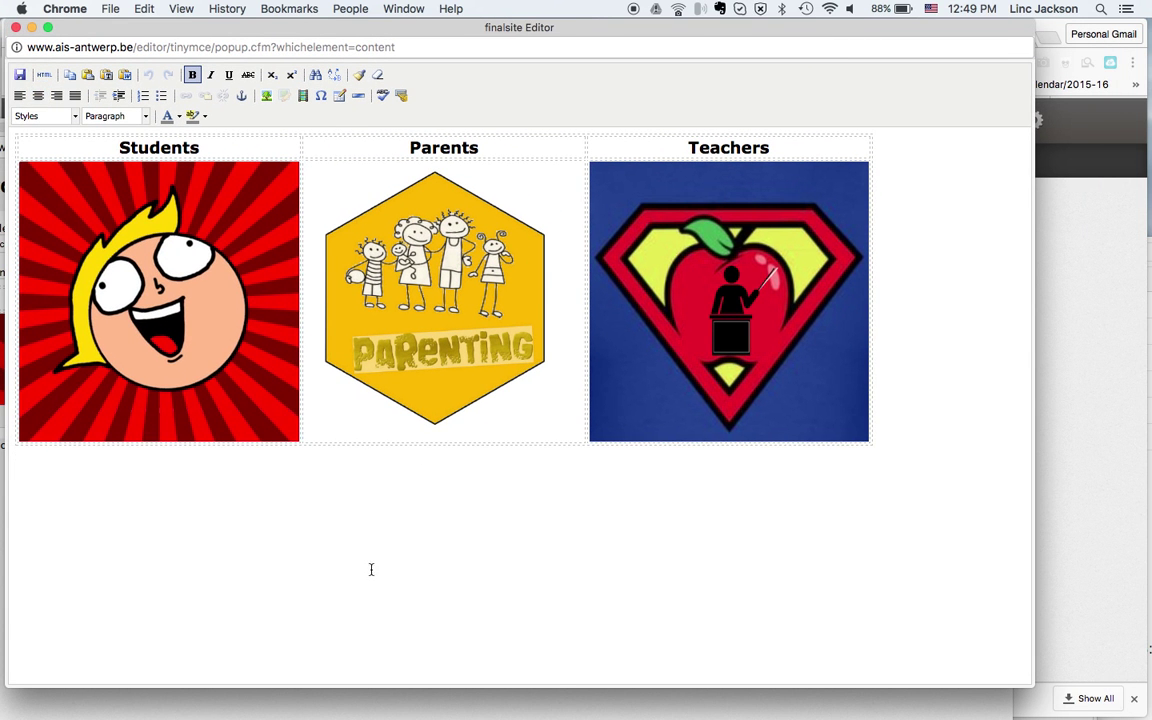
- Start an Insert/Edit Image and browse to the File Manager's private personal files
left_click(267, 96)
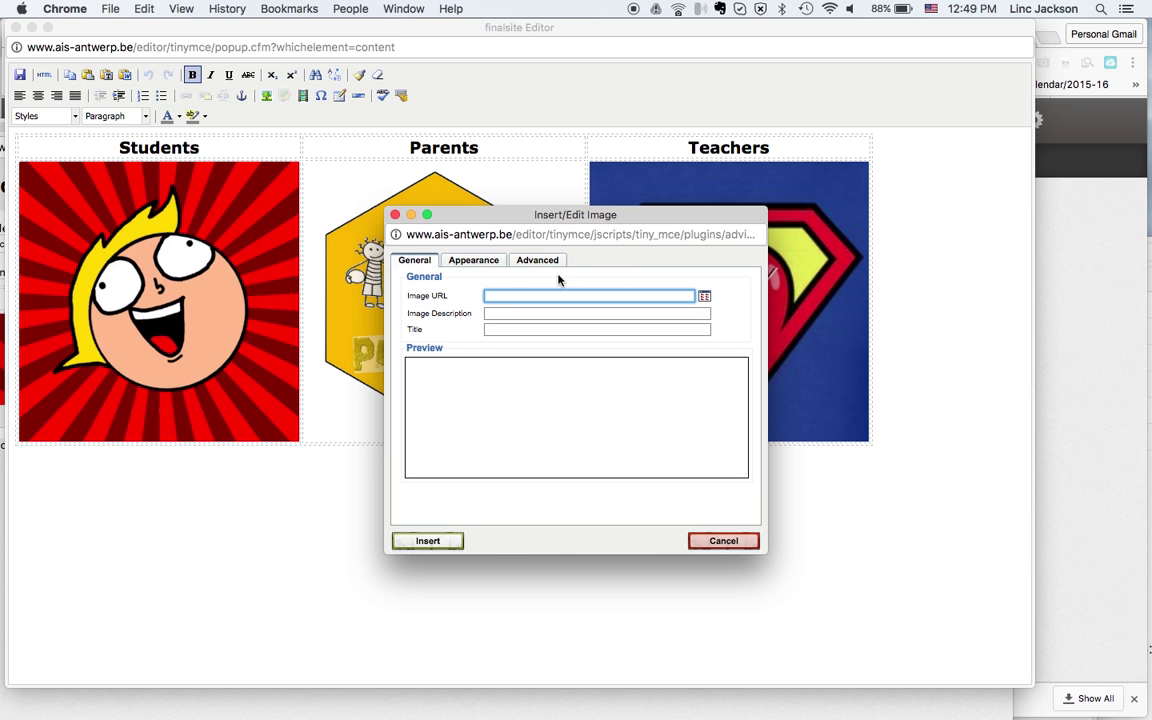
left_click(705, 298)
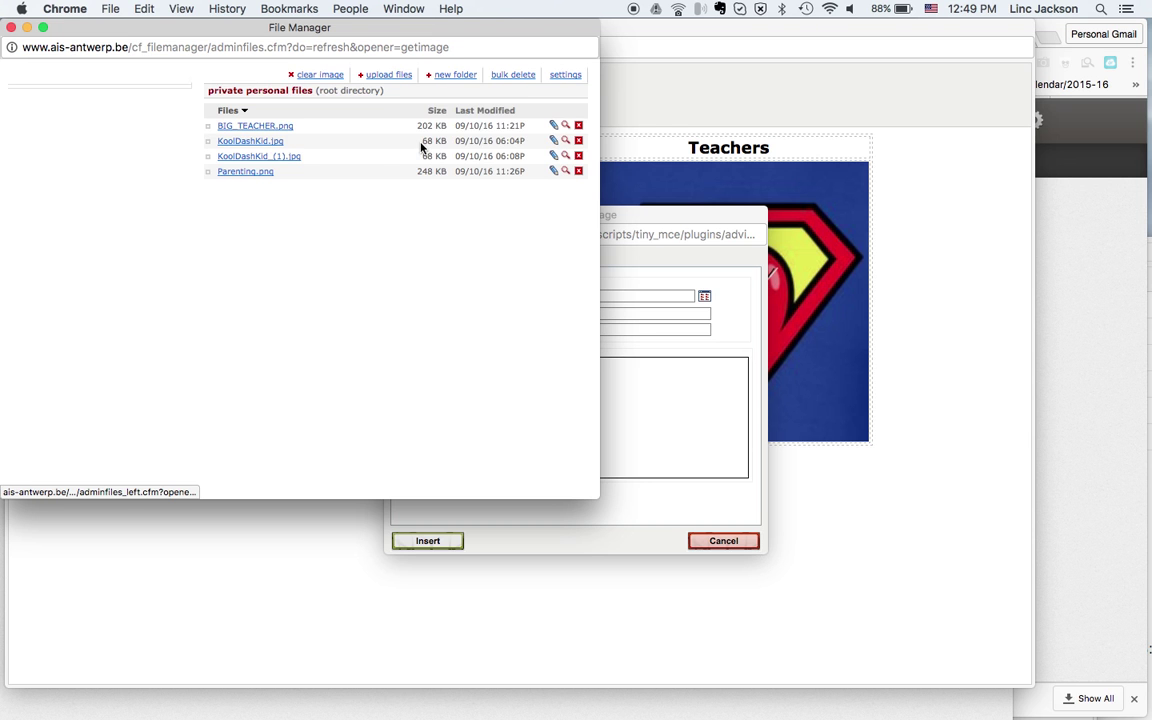
- Open the Basic Uploader under upload files and launch the Choose File picker
left_click(389, 77)
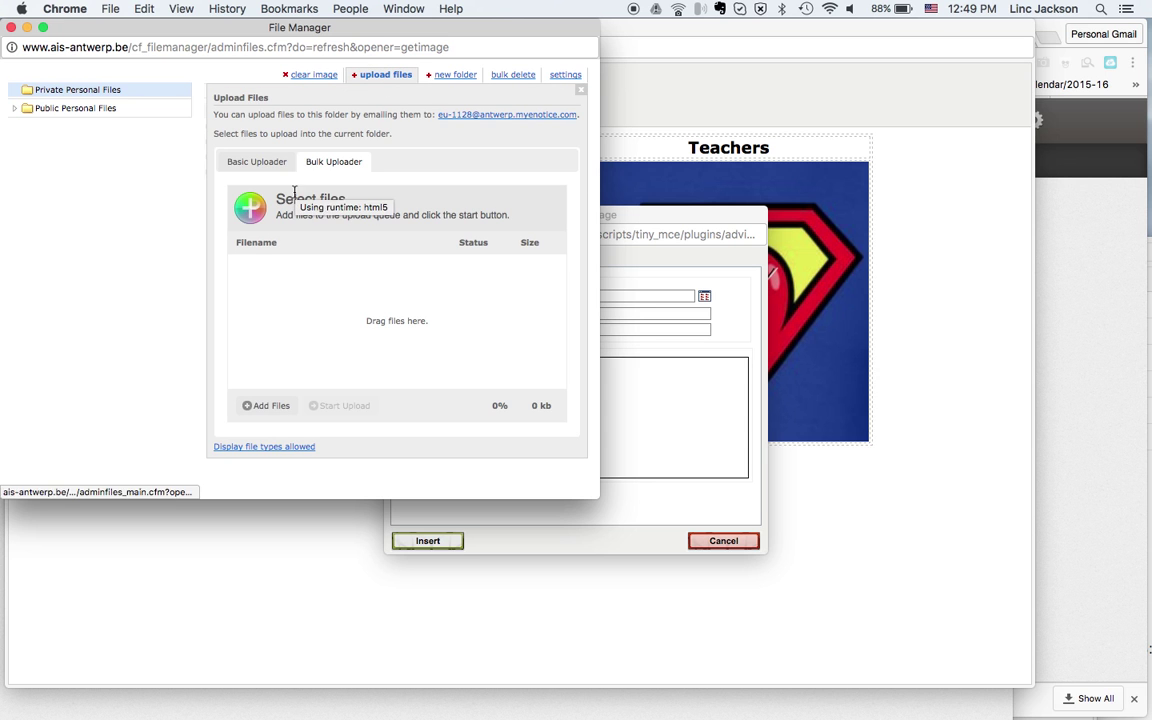
left_click(250, 164)
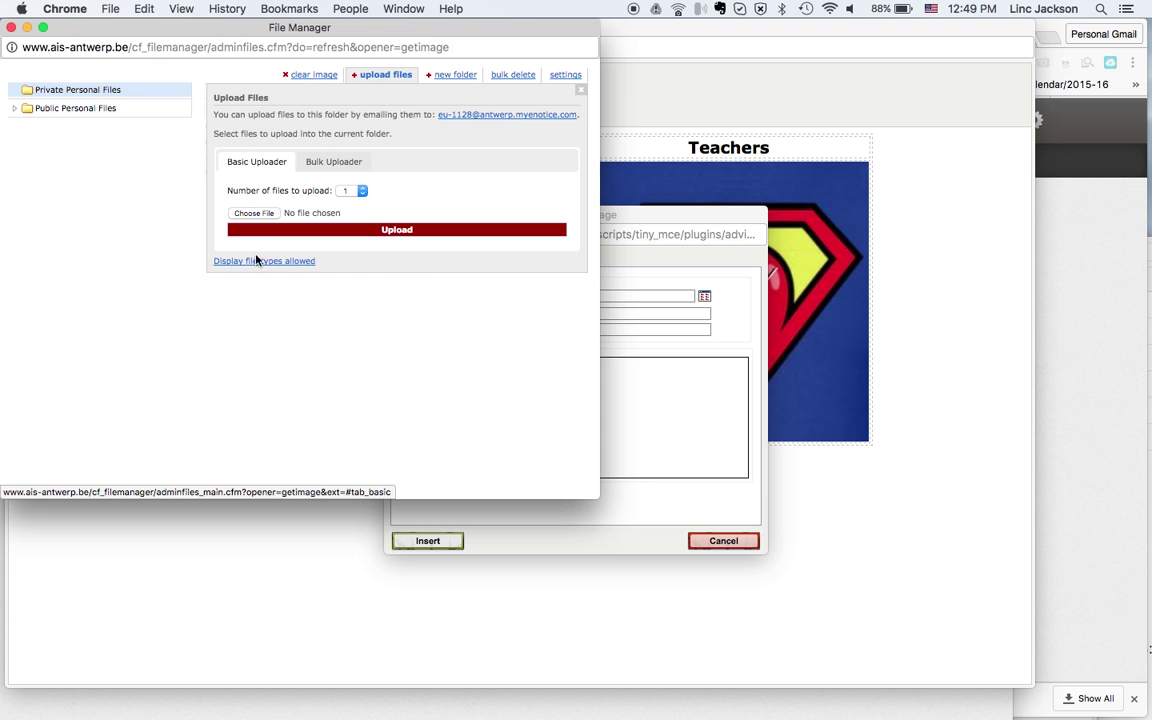
left_click(254, 213)
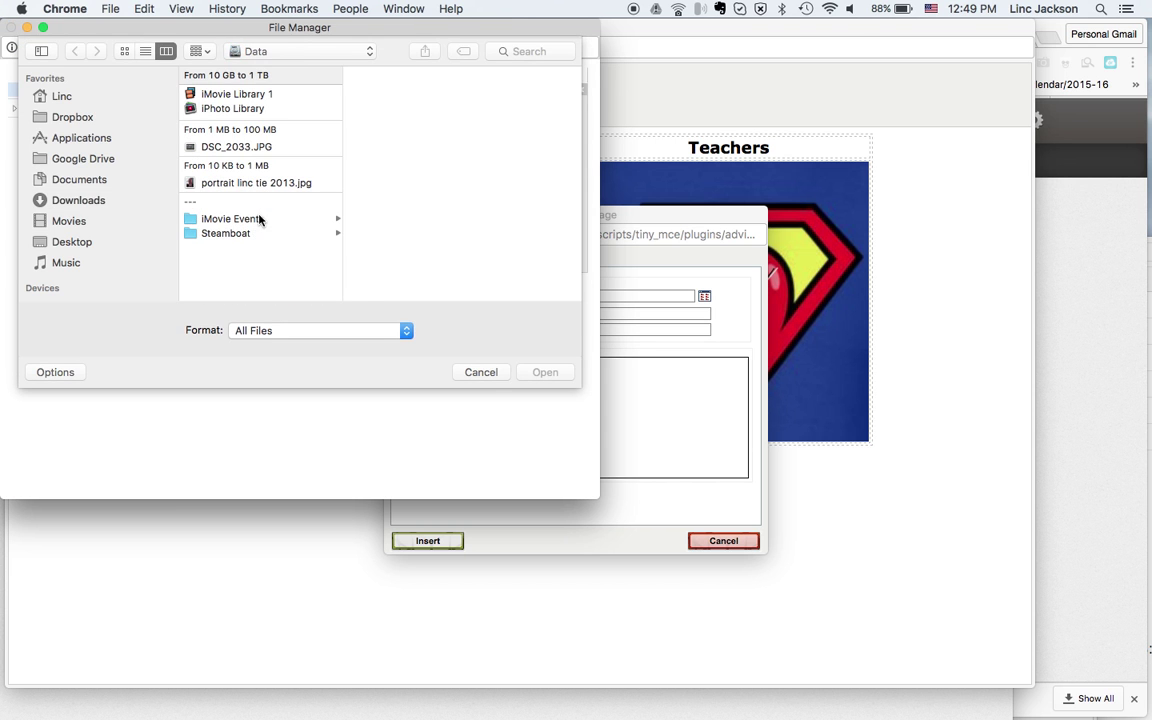
- Select baby.jpeg from the Downloads folder as the upload file
left_click(79, 201)
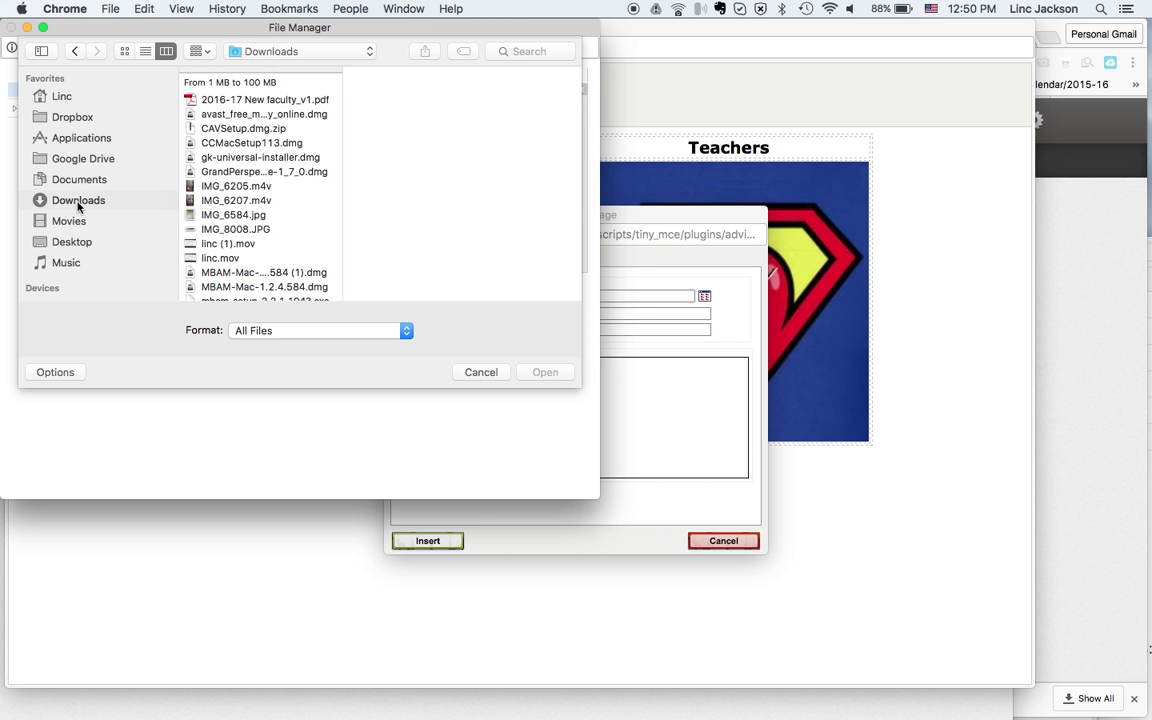
scroll(244, 221, "down", 10)
scroll(244, 221, "down", 8)
scroll(260, 240, "down", 3)
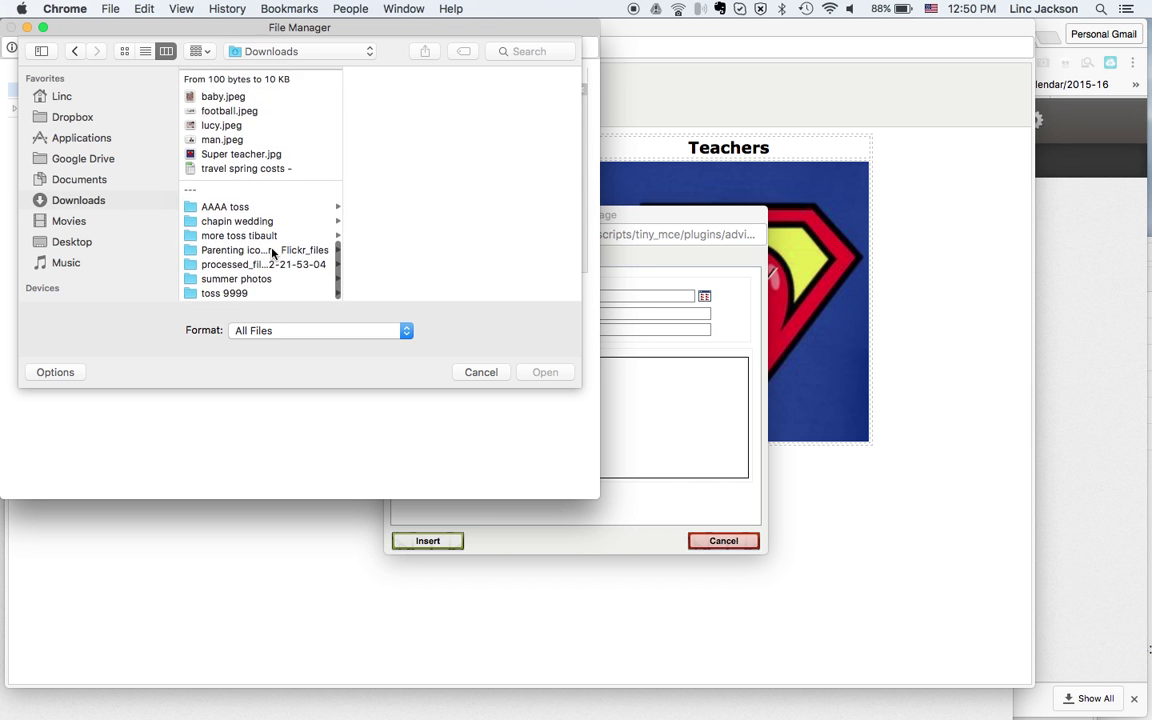
scroll(272, 252, "up", 3)
scroll(272, 252, "up", 2)
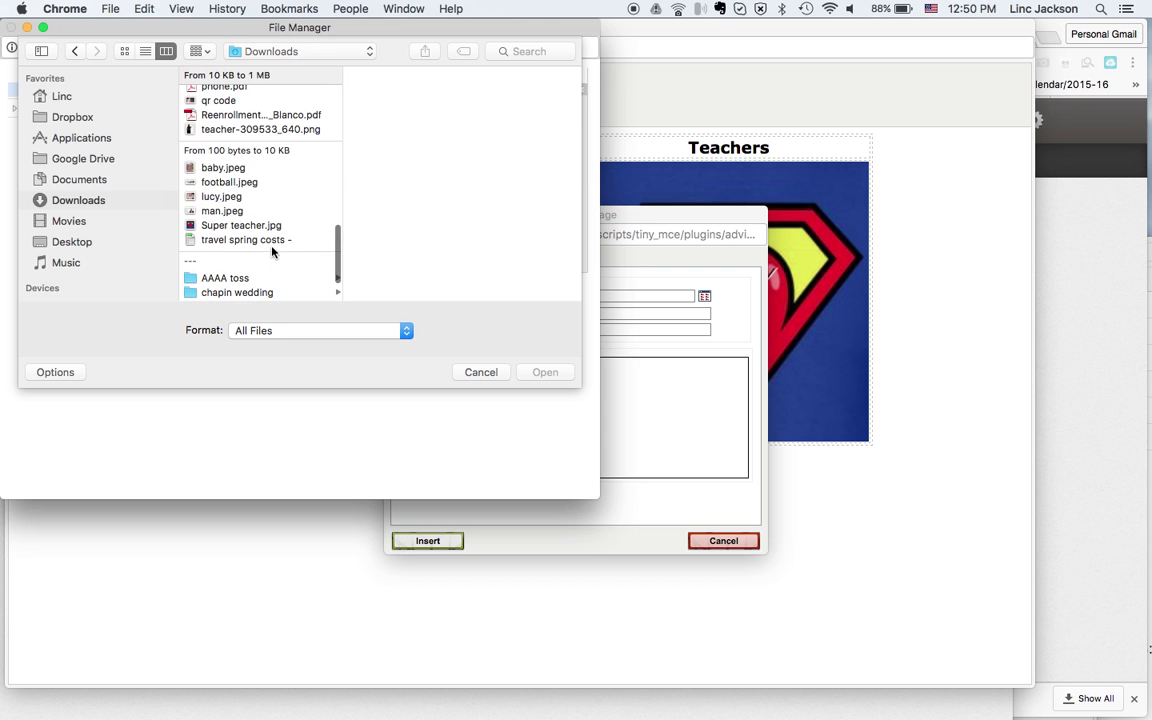
left_click(212, 170)
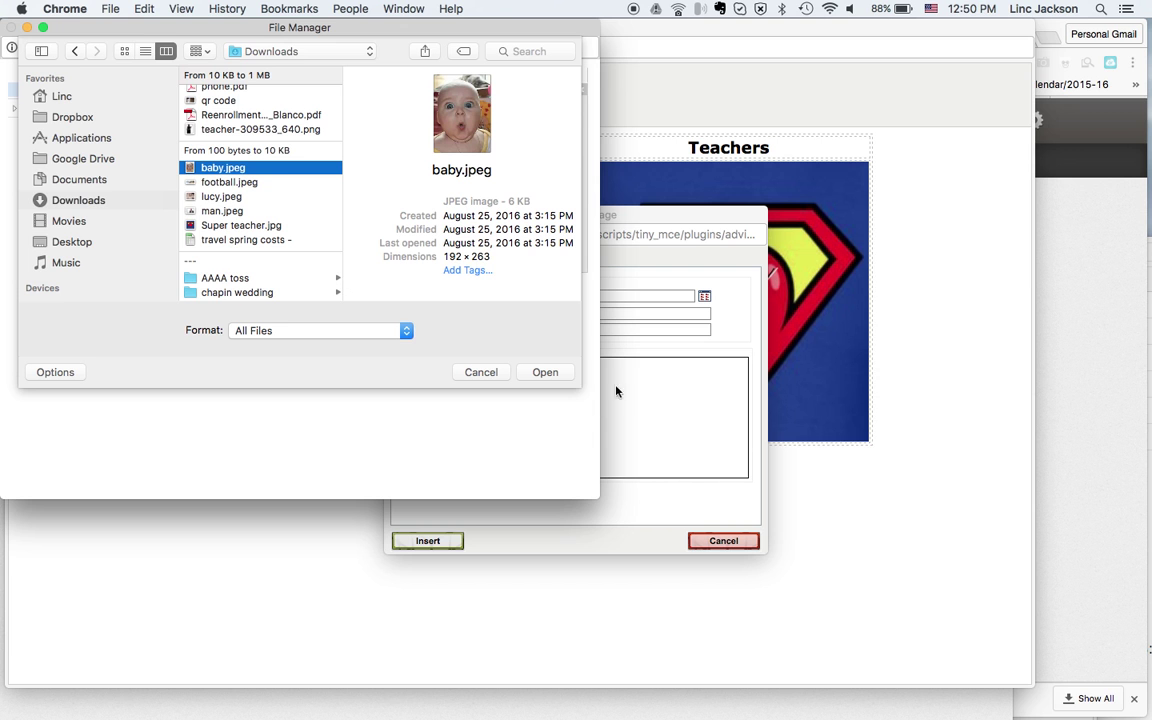
left_click(544, 373)
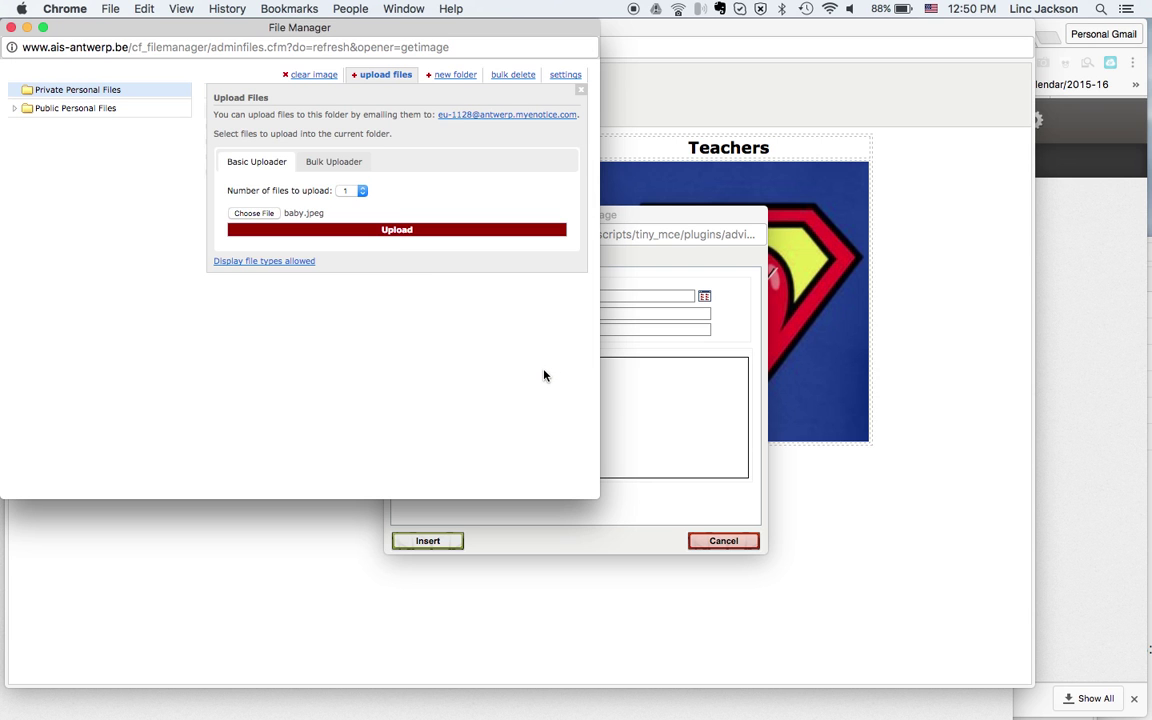
- Upload baby.jpeg, select it in the File Manager, and insert it into the content
left_click(395, 231)
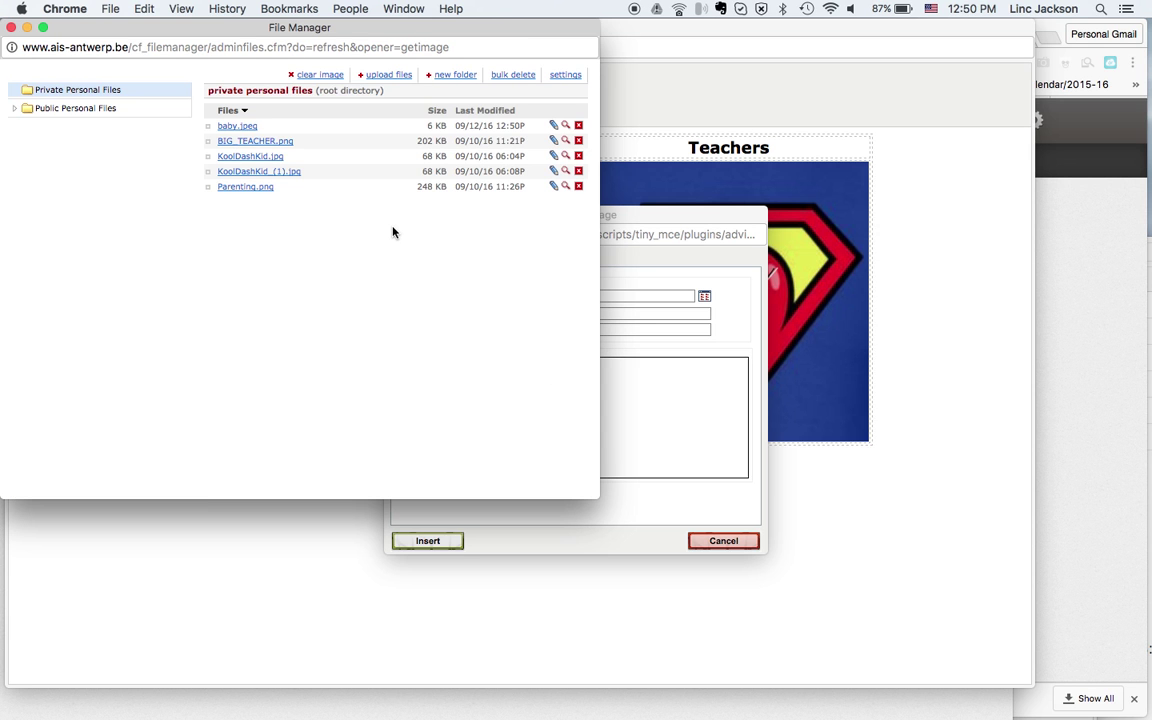
left_click(237, 126)
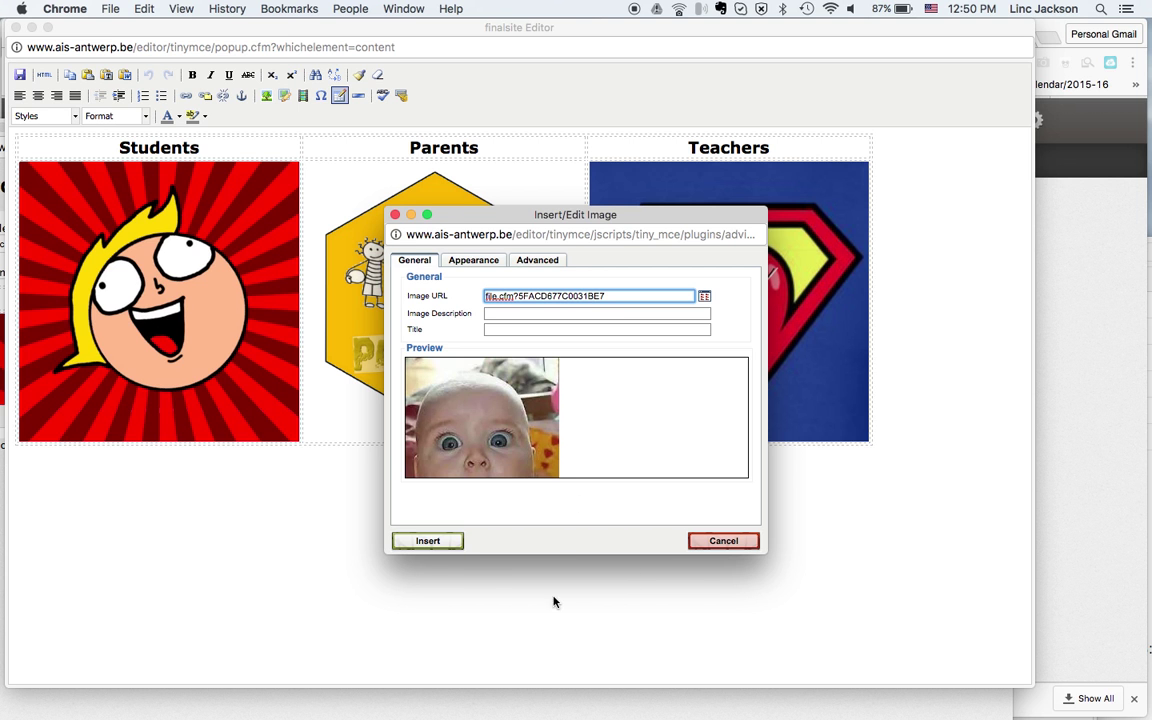
left_click(437, 541)
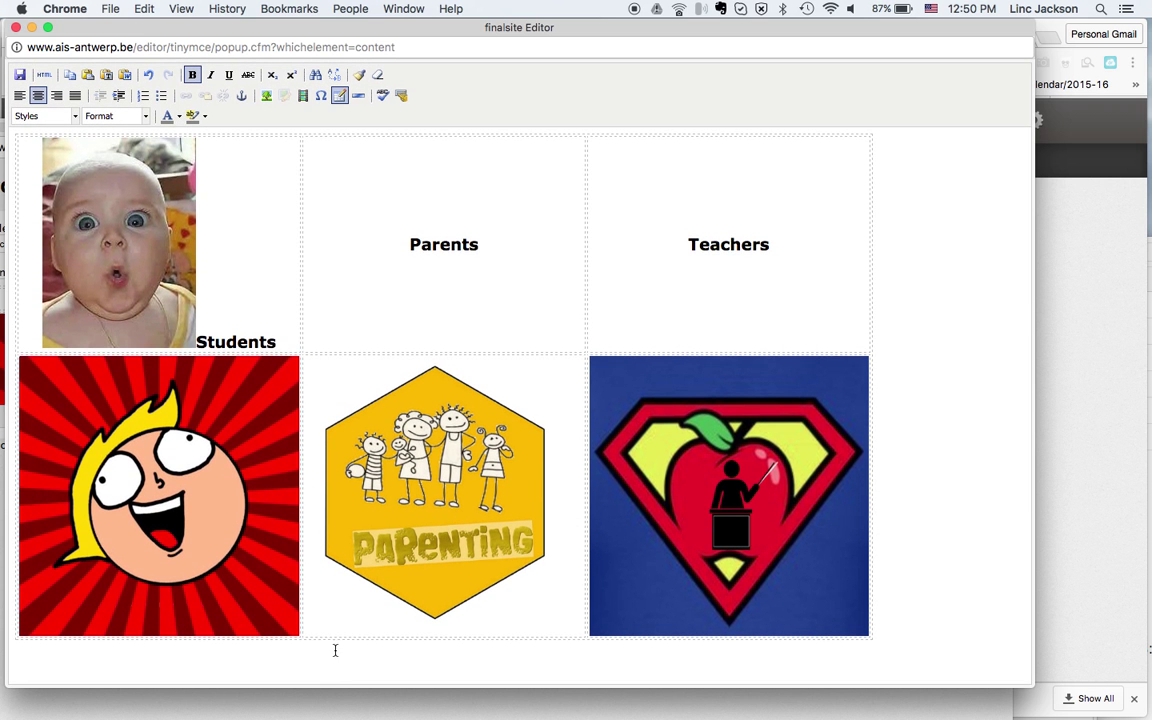
- Drag the baby photo from the Students cell into the empty space below the table
left_click_drag(135, 277, 358, 672)
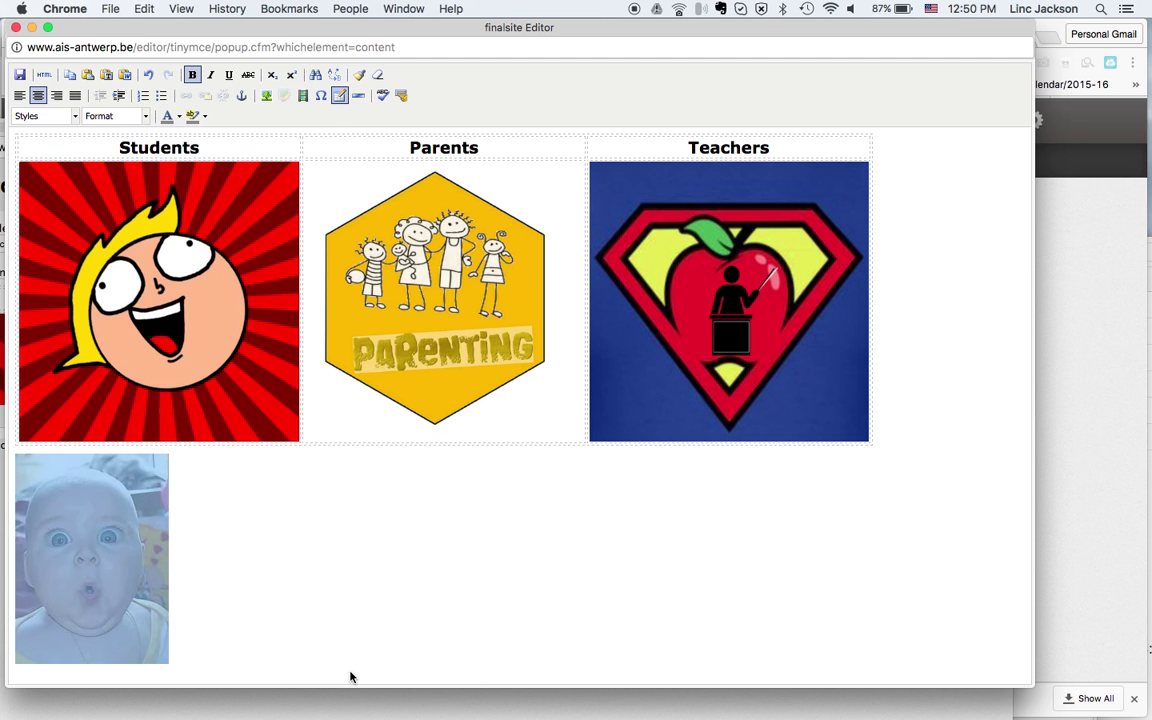
left_click(240, 570)
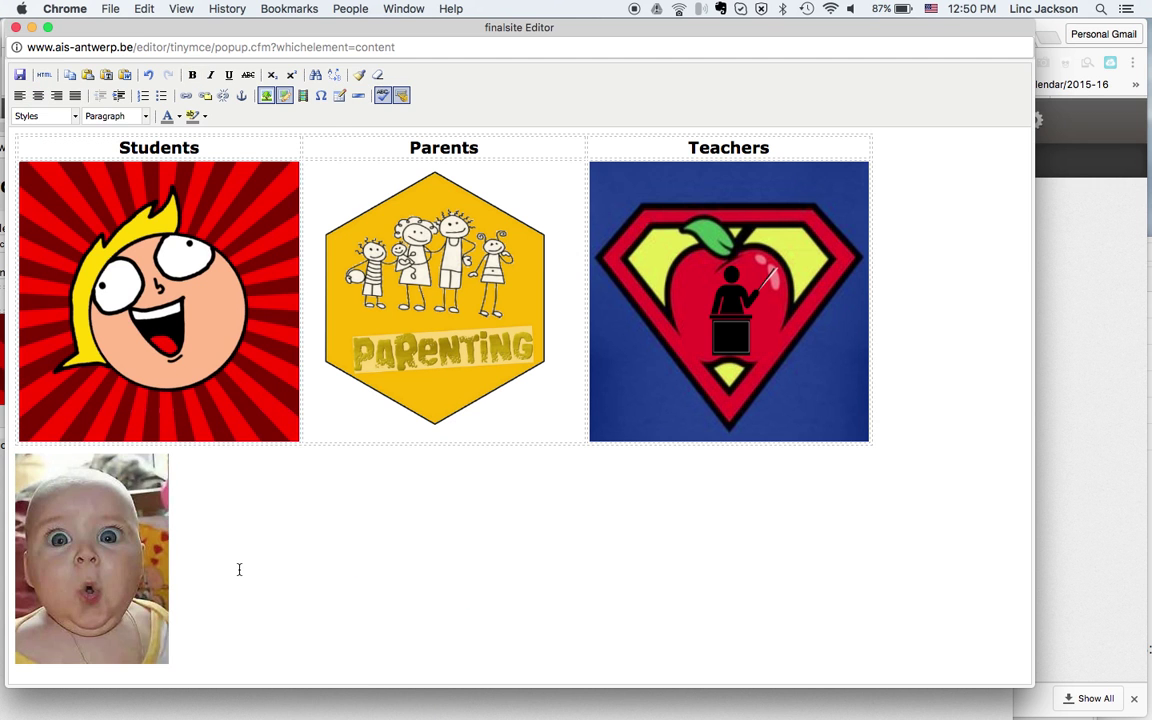